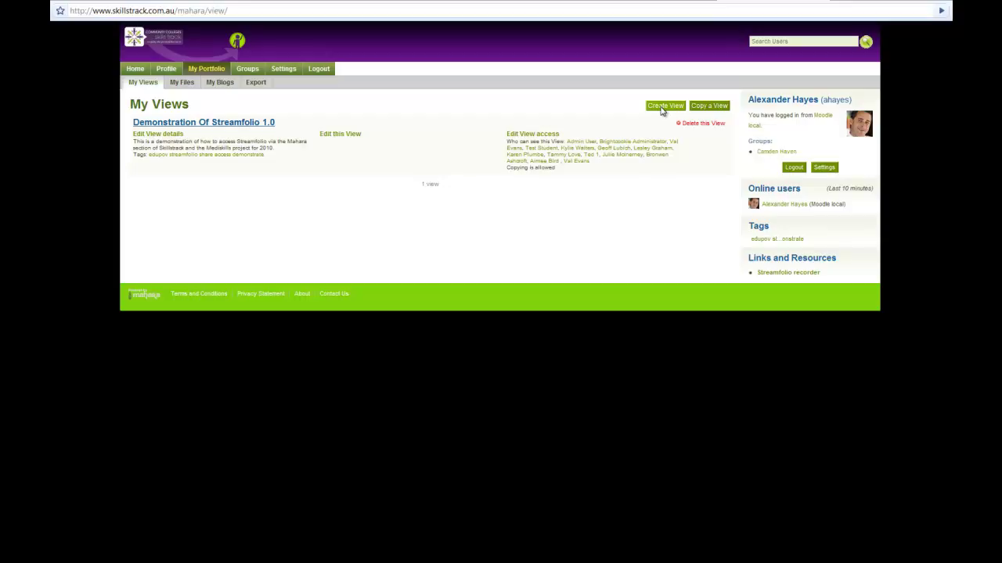
Create a new view and add an Internal Video (Streamfolio) block to its layout.
{"action": "left_click", "coordinate": [662, 110]}
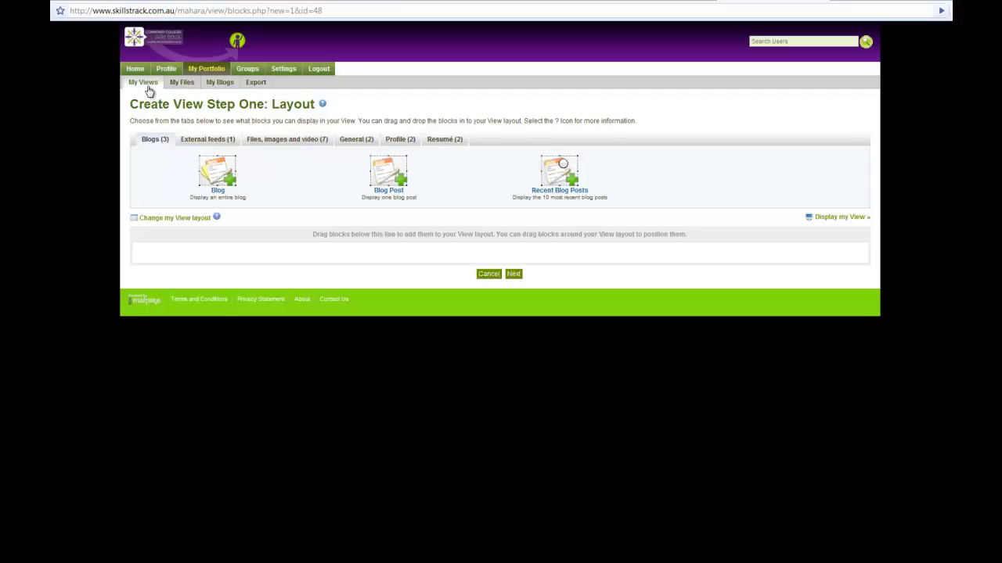
{"action": "left_click", "coordinate": [304, 144]}
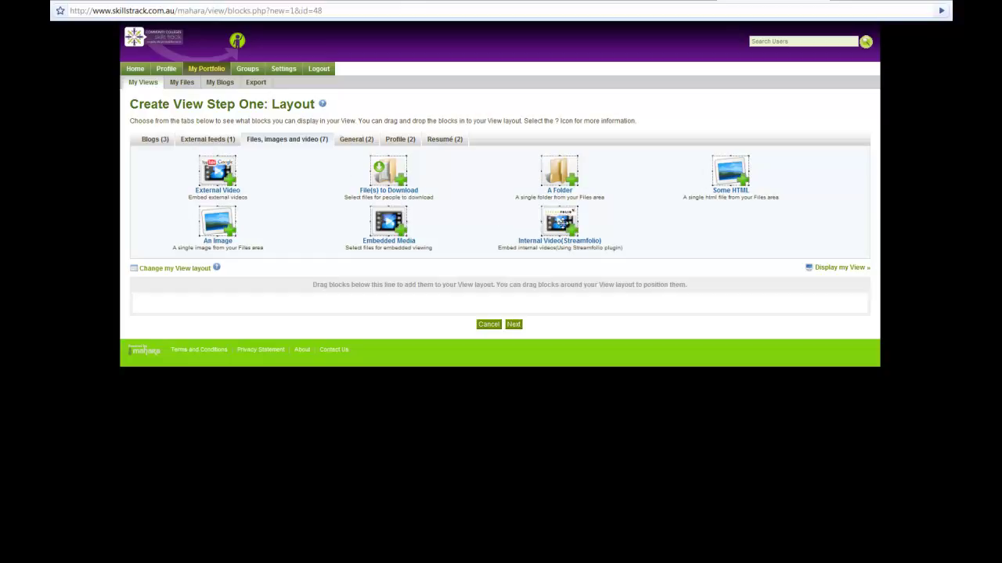
{"action": "left_click_drag", "start_coordinate": [560, 222], "coordinate": [564, 317]}
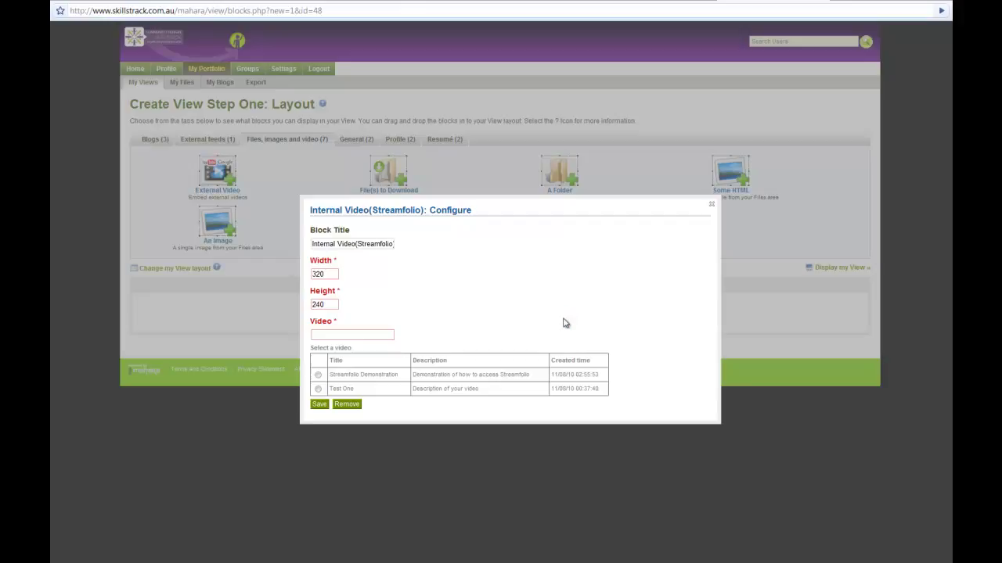
Choose the Streamfolio Demonstration video for the block and save its configuration.
{"action": "double_click", "coordinate": [321, 274]}
{"action": "double_click", "coordinate": [321, 304]}
{"action": "left_click_drag", "start_coordinate": [328, 374], "coordinate": [396, 378]}
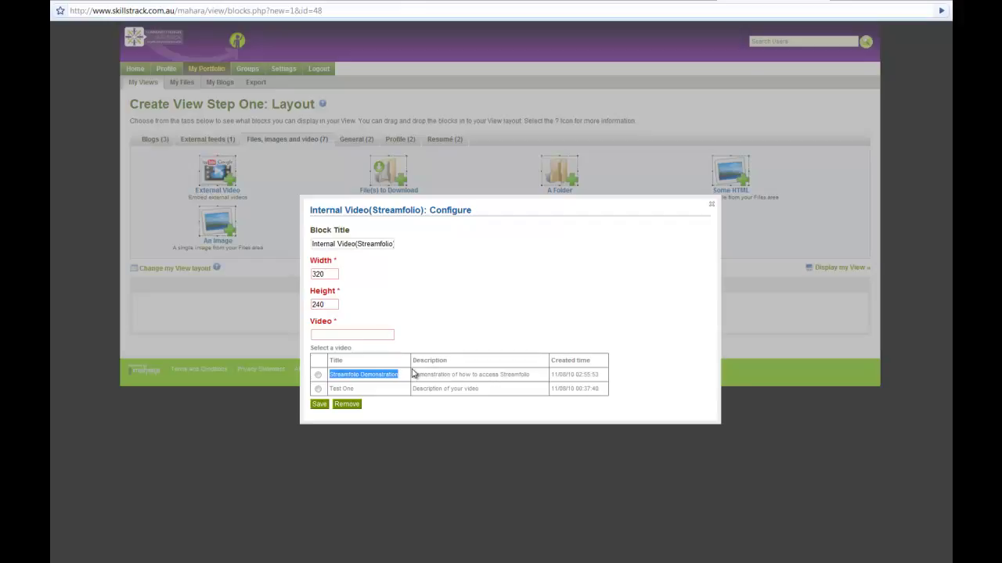
{"action": "left_click", "coordinate": [318, 376]}
{"action": "left_click", "coordinate": [319, 403]}
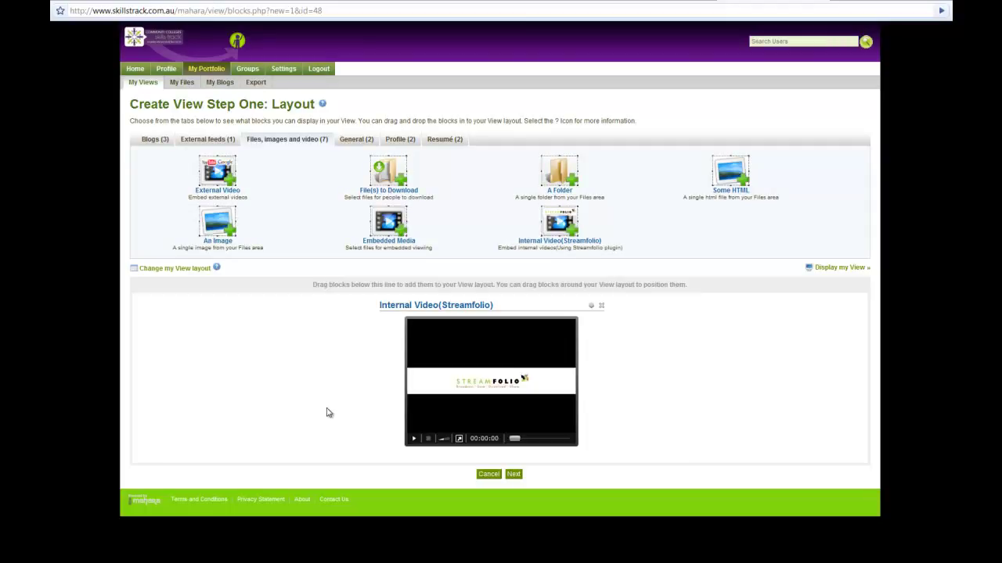
Play the embedded video in the layout briefly, and continue to the view's details.
{"action": "left_click_drag", "start_coordinate": [380, 305], "coordinate": [495, 306]}
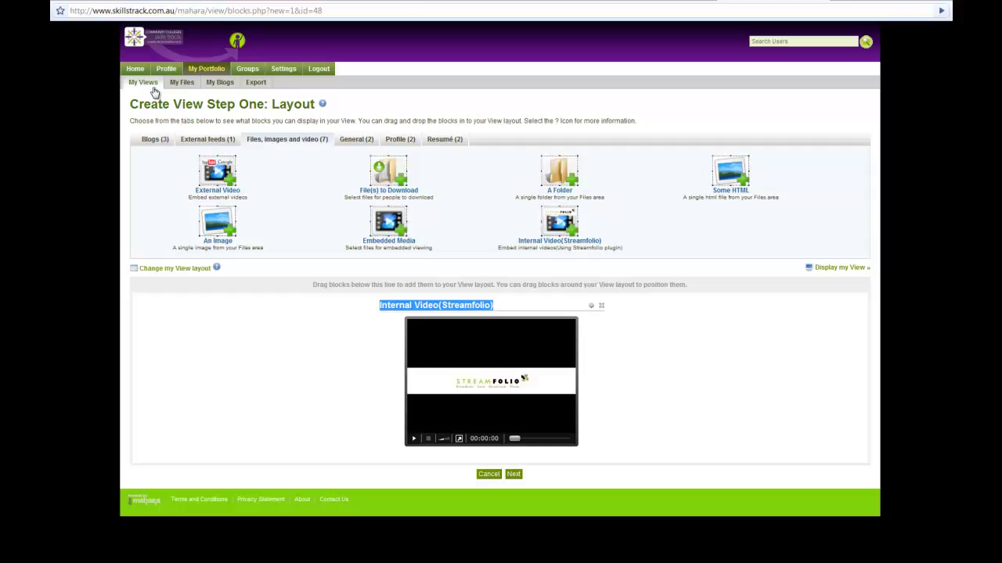
{"action": "left_click", "coordinate": [415, 439]}
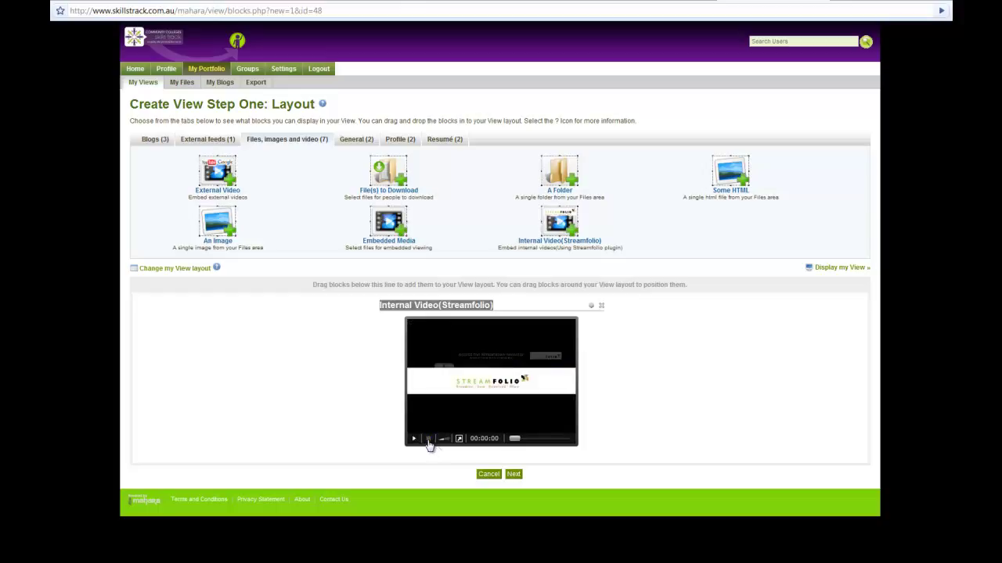
{"action": "left_click", "coordinate": [514, 475]}
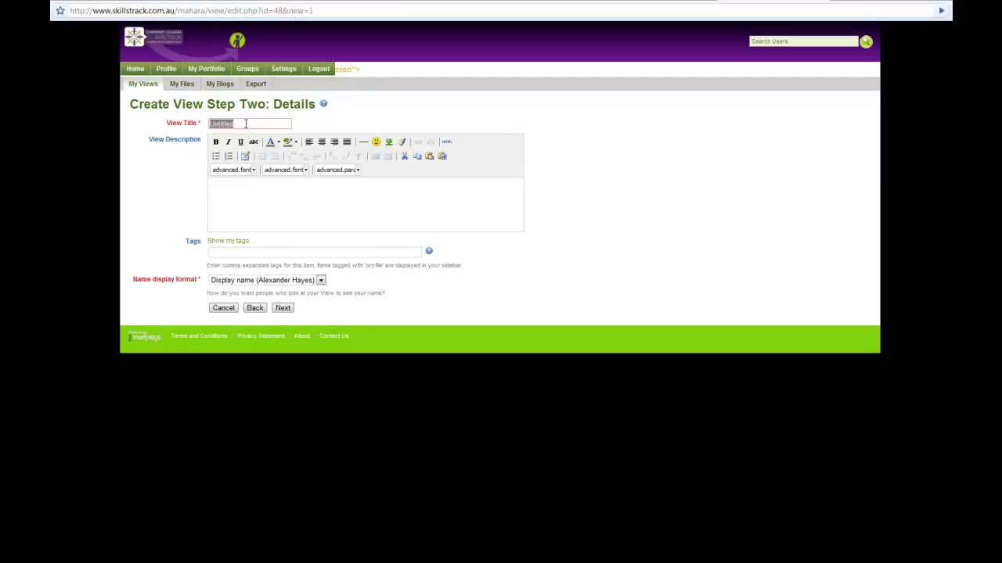
Enter "Test Example" as the view description.
{"action": "type", "text": "test Example"}
{"action": "left_click_drag", "start_coordinate": [213, 186], "coordinate": [217, 187]}
{"action": "key", "text": "BackSpace"}
{"action": "type", "text": "T"}
Set the view title to "test Example for Demonstration Purposes".
{"action": "left_click", "coordinate": [212, 124]}
{"action": "type", "text": "Test Ex"}
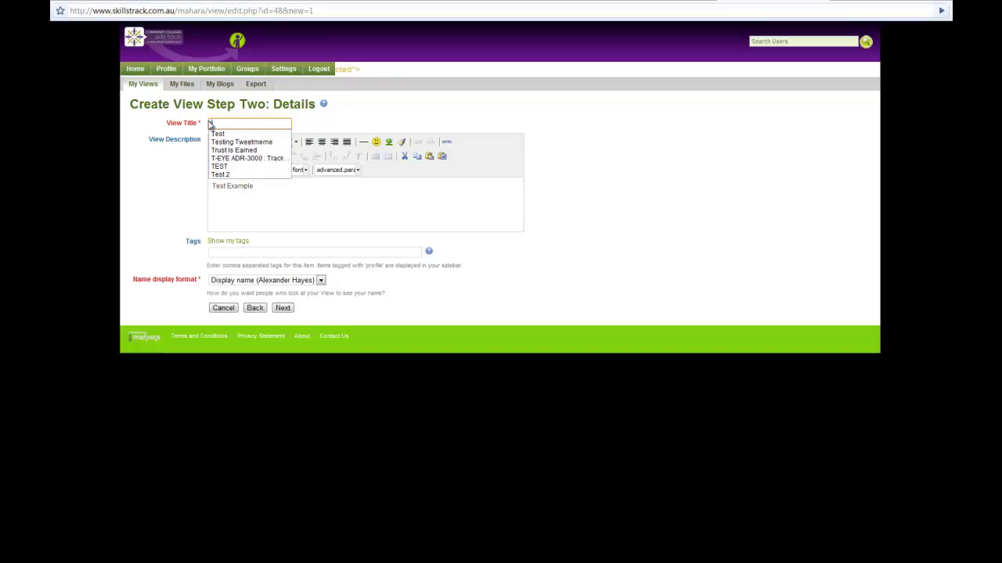
{"action": "type", "text": "a"}
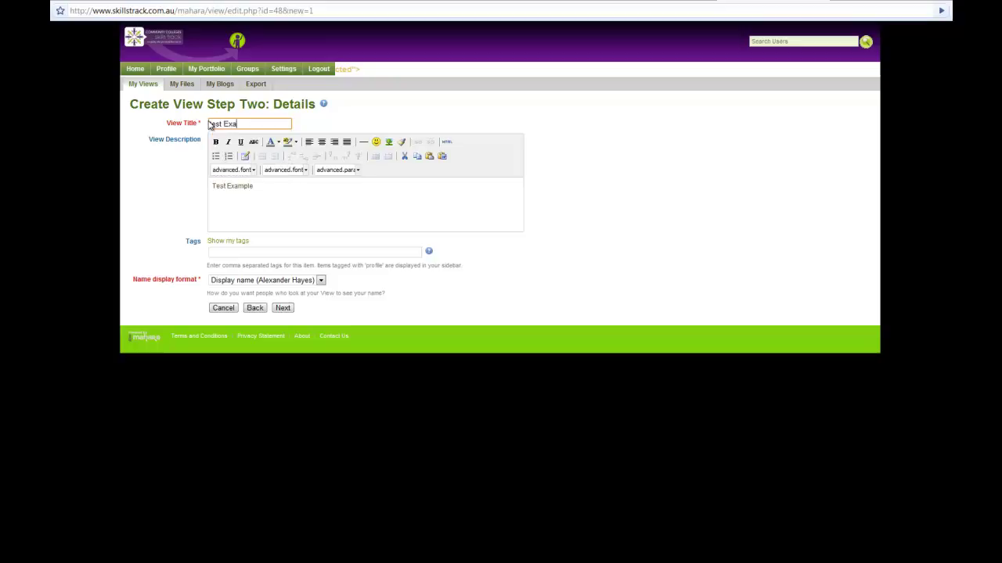
{"action": "type", "text": "mple for demonm"}
{"action": "type", "text": "sta"}
{"action": "key", "text": "BackSpace"}
{"action": "key", "text": "BackSpace"}
{"action": "key", "text": "BackSpace"}
{"action": "key", "text": "BackSpace"}
{"action": "type", "text": "stration purposes"}
{"action": "left_click", "coordinate": [266, 123]}
{"action": "key", "text": "BackSpace"}
{"action": "type", "text": "P"}
{"action": "left_click", "coordinate": [222, 124]}
{"action": "key", "text": "BackSpace"}
{"action": "type", "text": "D"}
Enter the tags "test,example,video,assessment" for the view.
{"action": "left_click", "coordinate": [268, 252]}
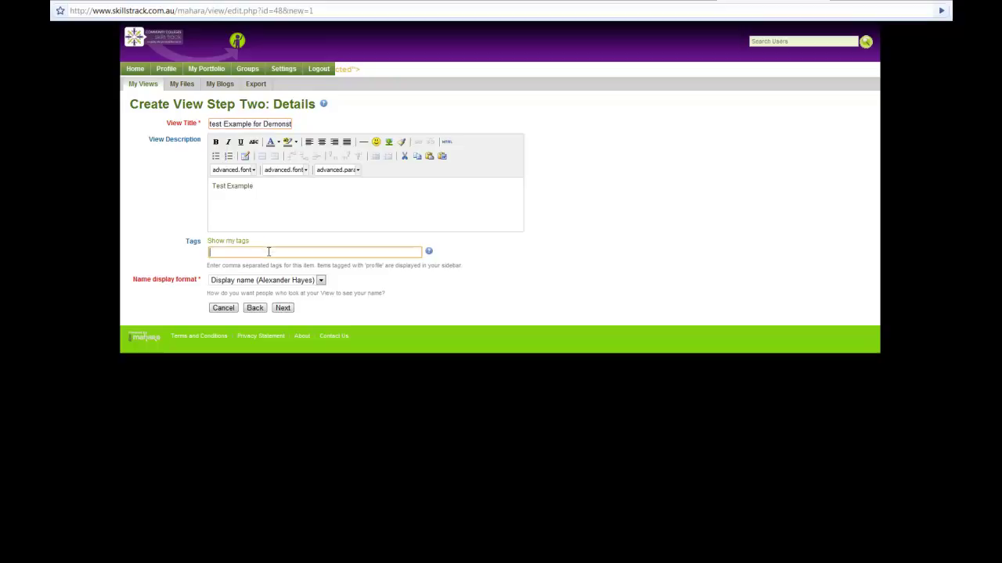
{"action": "type", "text": "test"}
{"action": "type", "text": " example"}
{"action": "key", "text": "BackSpace"}
{"action": "key", "text": "BackSpace"}
{"action": "key", "text": "BackSpace"}
{"action": "key", "text": "BackSpace"}
{"action": "key", "text": "BackSpace"}
{"action": "key", "text": "BackSpace"}
{"action": "key", "text": "BackSpace"}
{"action": "key", "text": "BackSpace"}
{"action": "type", "text": ",example,video,assessment"}
Capitalise the first letter of the view title and continue to the access settings.
{"action": "left_click", "coordinate": [210, 124]}
{"action": "key", "text": "BackSpace"}
{"action": "type", "text": "T"}
{"action": "left_click", "coordinate": [255, 190]}
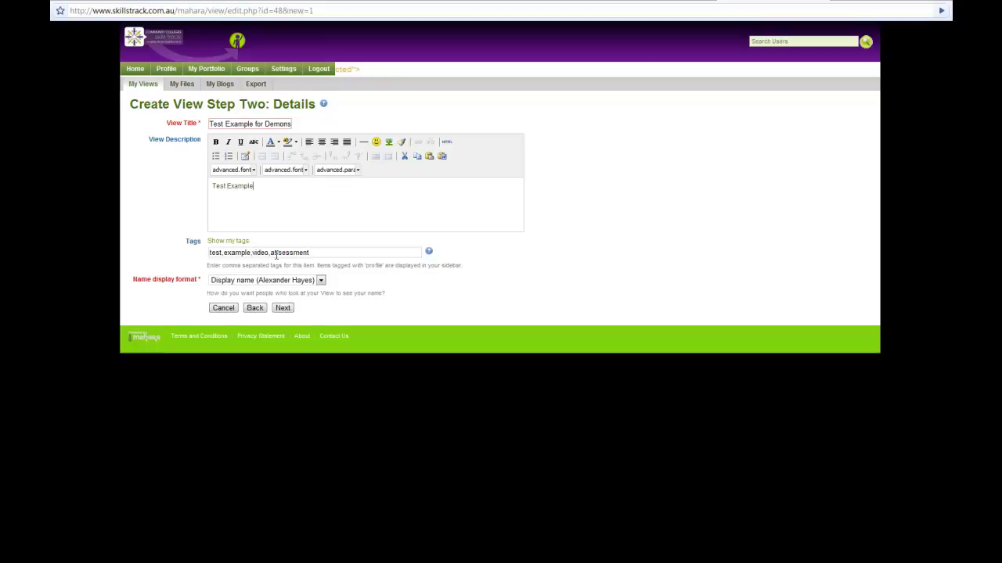
{"action": "left_click", "coordinate": [281, 308]}
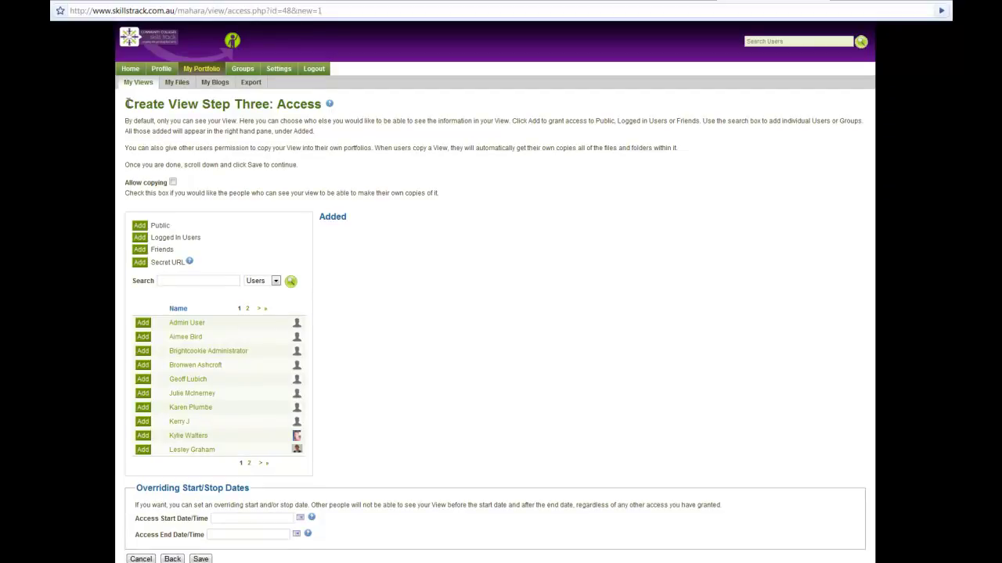
Grant view access to the fifth through ninth users in the user list.
{"action": "left_click_drag", "start_coordinate": [126, 104], "coordinate": [321, 107]}
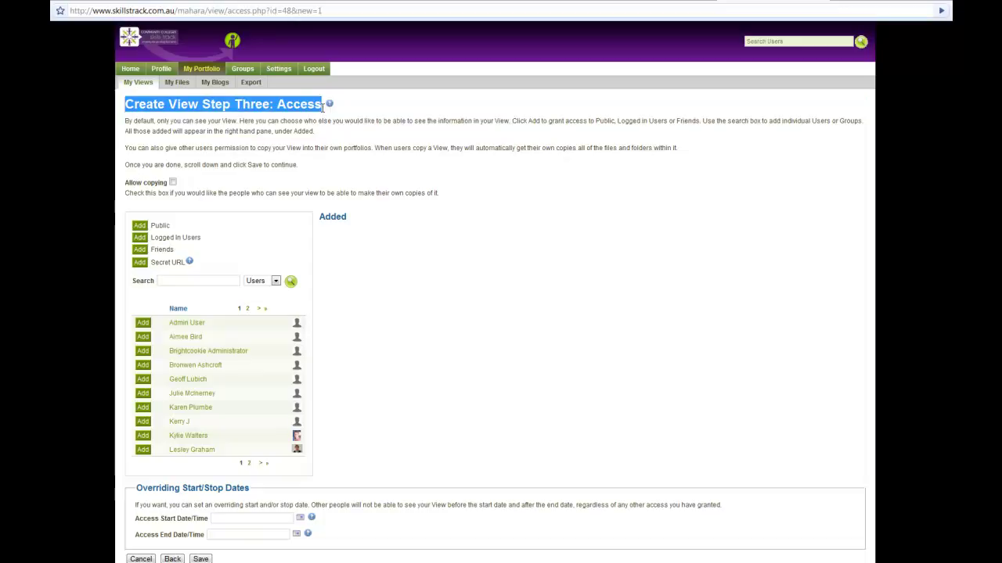
{"action": "left_click", "coordinate": [347, 164]}
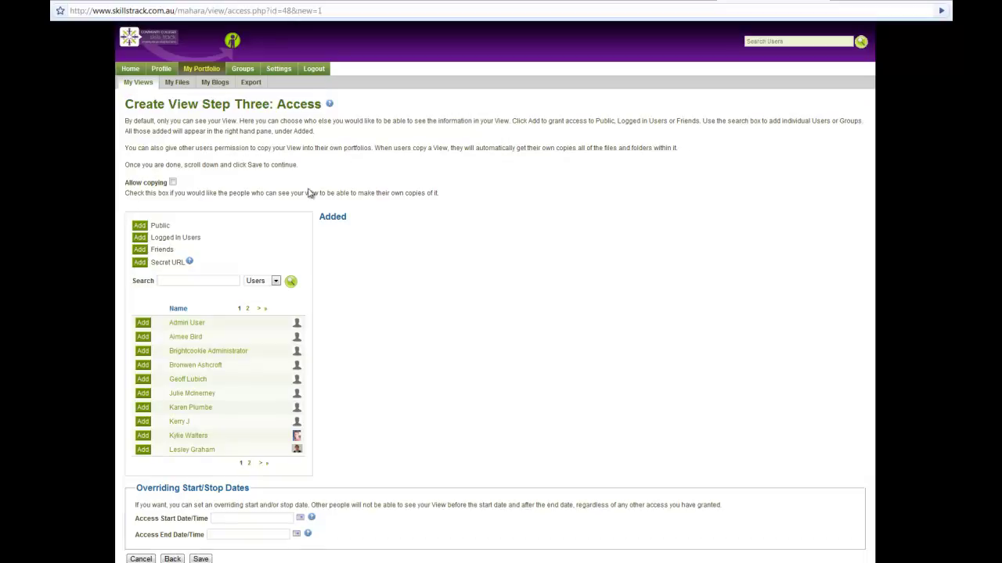
{"action": "left_click", "coordinate": [144, 379]}
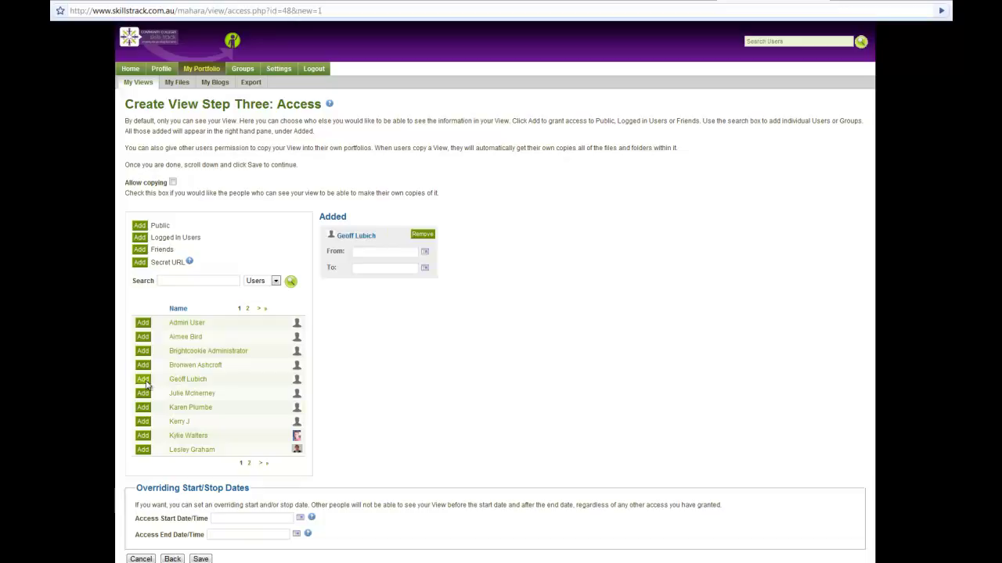
{"action": "left_click", "coordinate": [143, 393]}
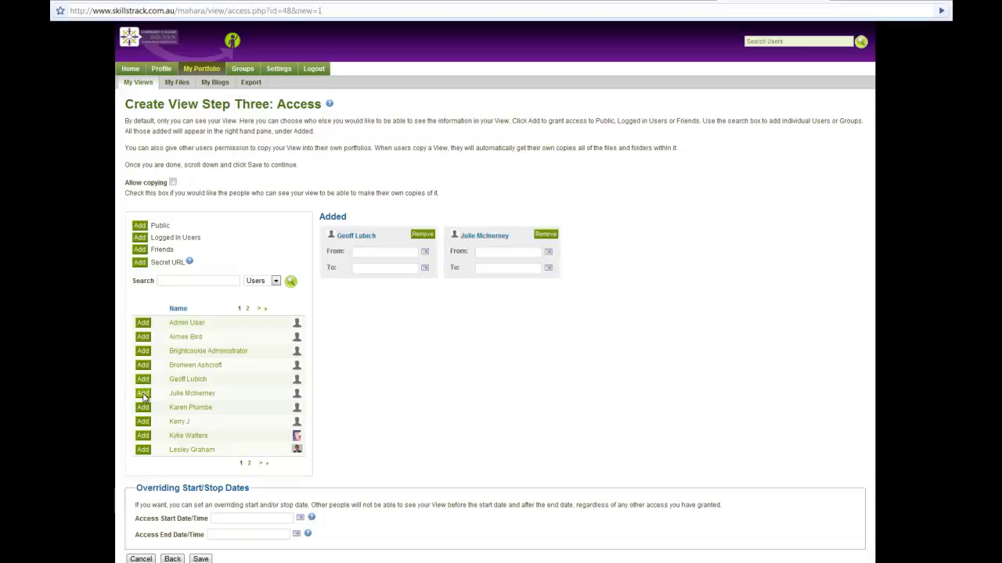
{"action": "left_click", "coordinate": [143, 407]}
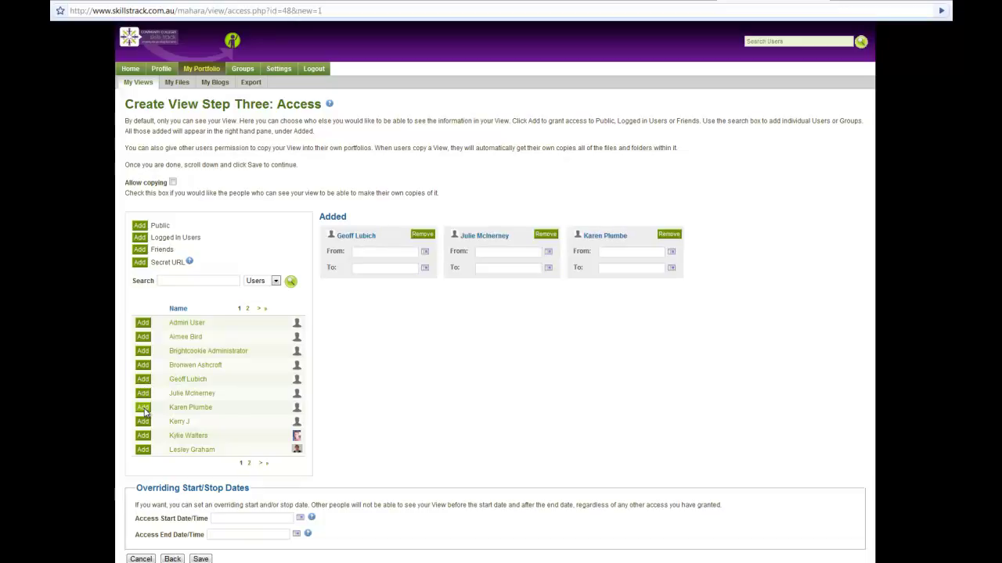
{"action": "left_click", "coordinate": [144, 422]}
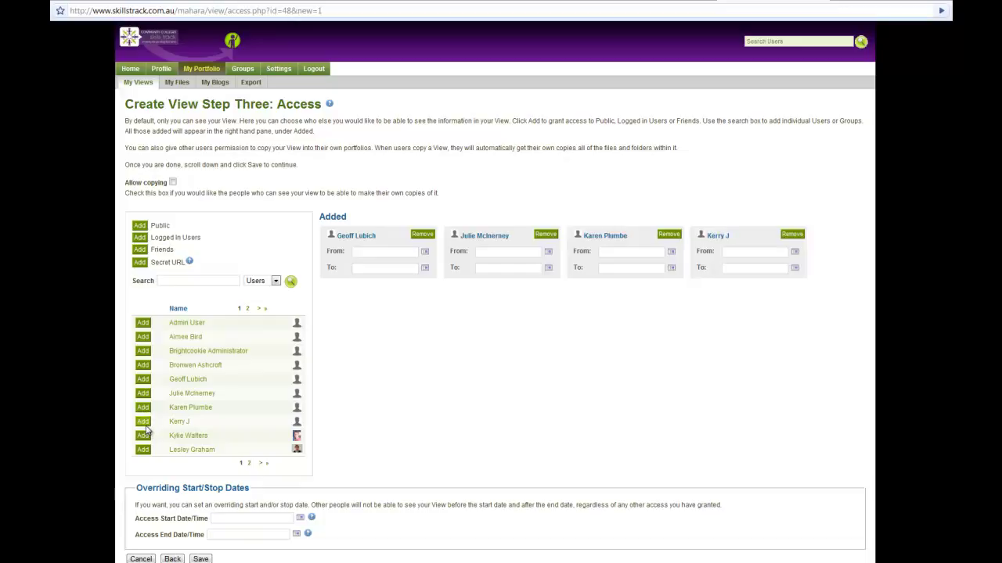
{"action": "left_click", "coordinate": [146, 436]}
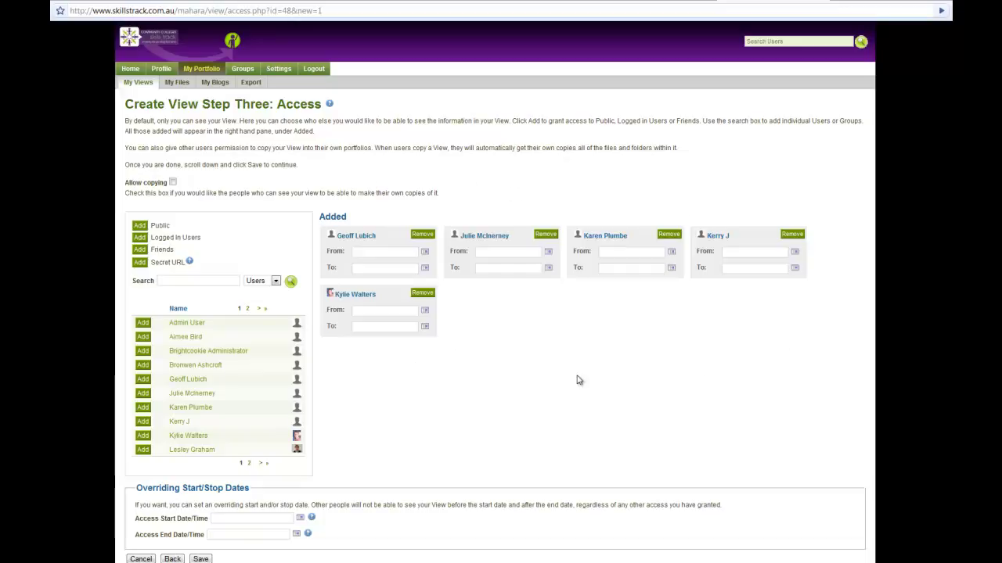
Remove the third and fourth added users from the view's access list.
{"action": "left_click", "coordinate": [670, 235]}
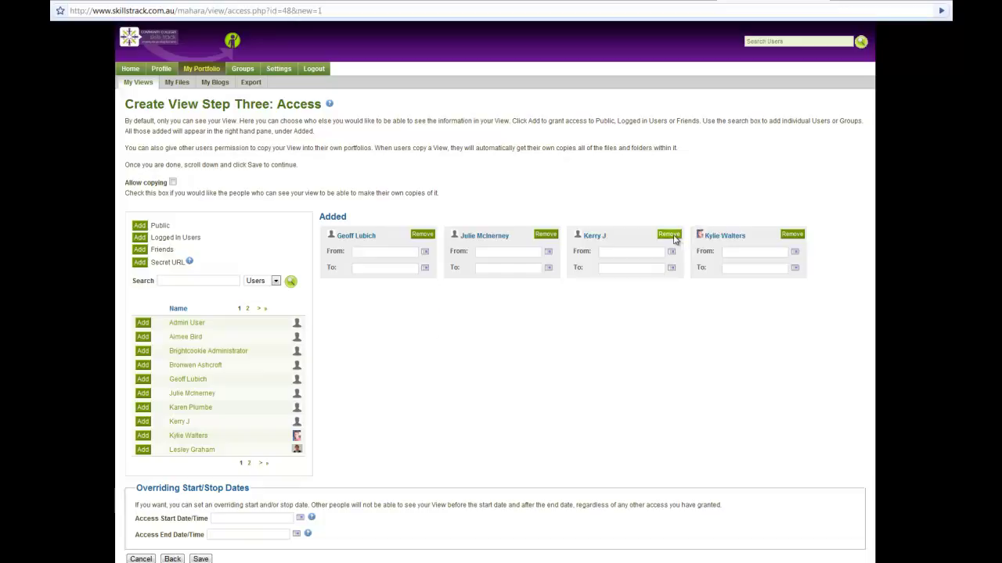
{"action": "left_click", "coordinate": [671, 236]}
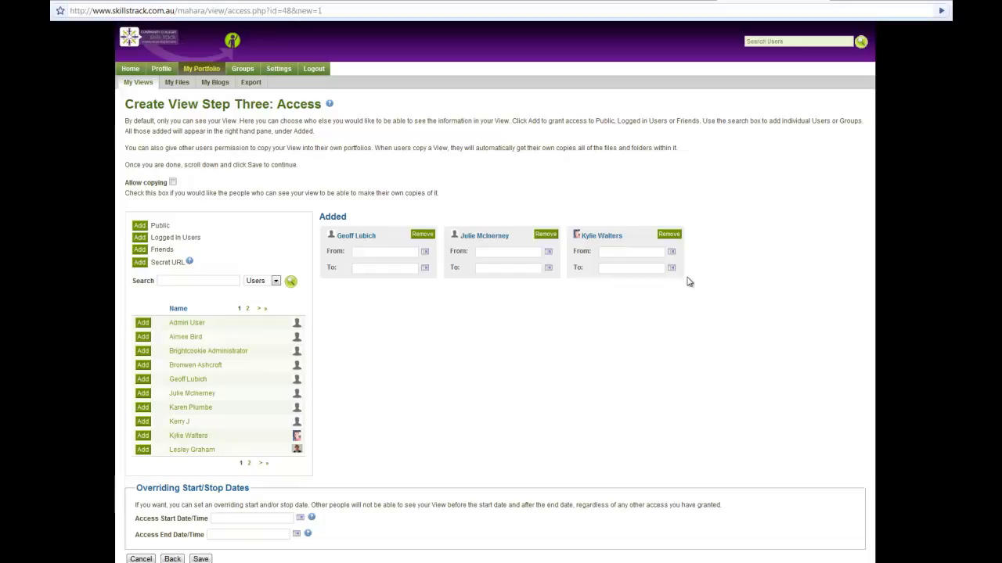
Set the third added user's access start to 2010/08/11 18:39, pick an end date, and save the view.
{"action": "left_click", "coordinate": [670, 252]}
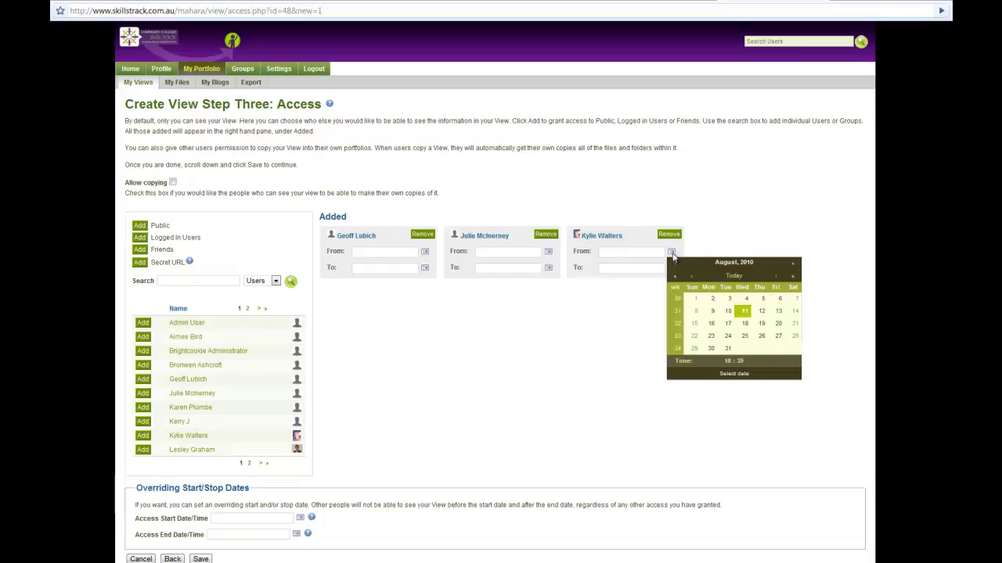
{"action": "left_click", "coordinate": [745, 312]}
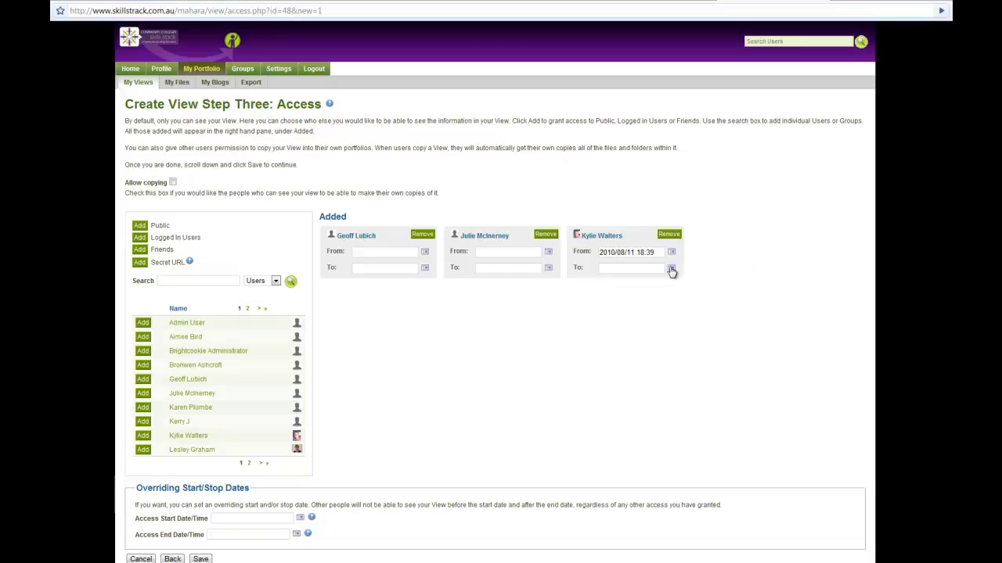
{"action": "left_click", "coordinate": [671, 268]}
{"action": "left_click", "coordinate": [748, 341]}
{"action": "left_click", "coordinate": [201, 559]}
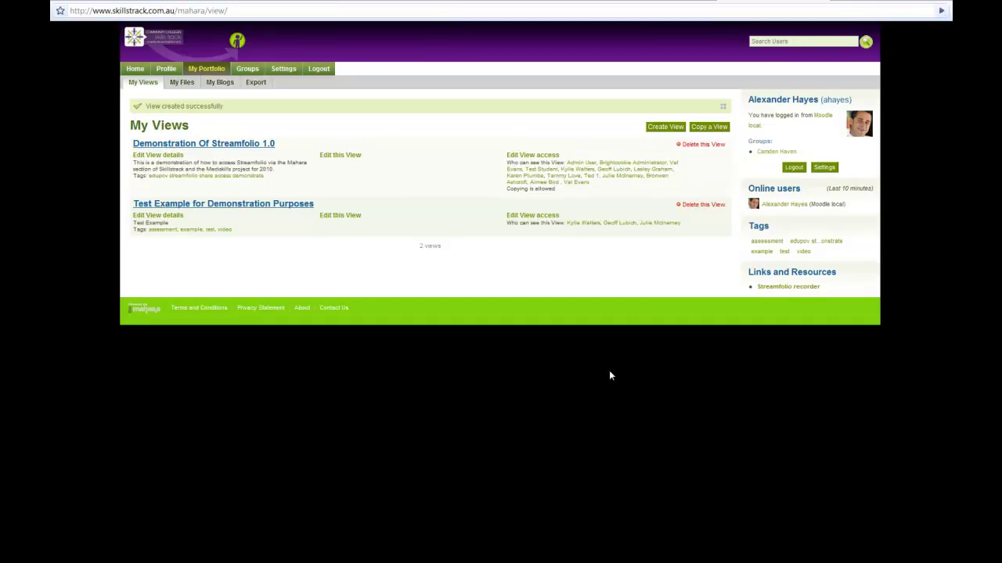
Open the Test Example for Demonstration Purposes view, check its video playback including full screen, and return to the views list.
{"action": "left_click", "coordinate": [232, 204]}
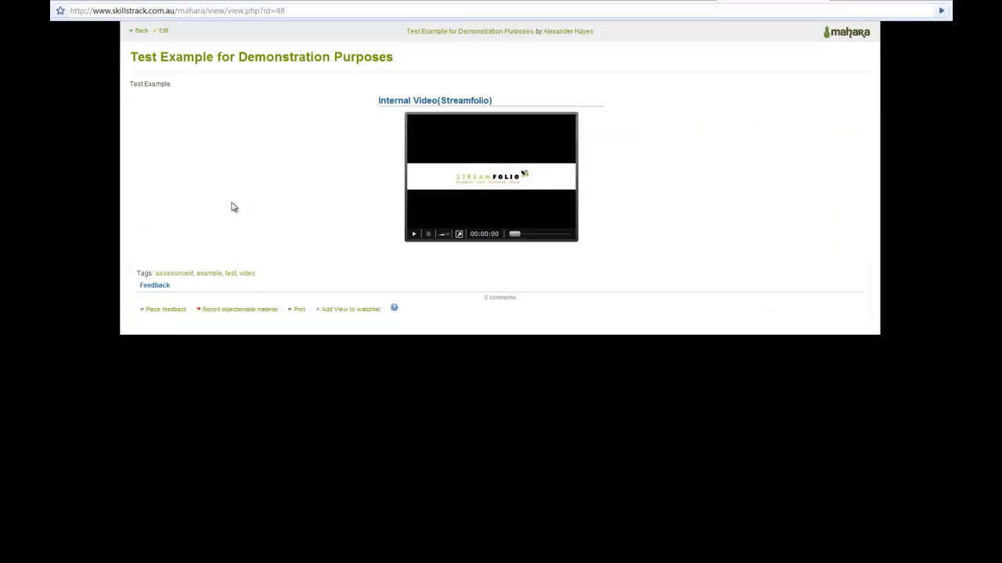
{"action": "left_click", "coordinate": [412, 234]}
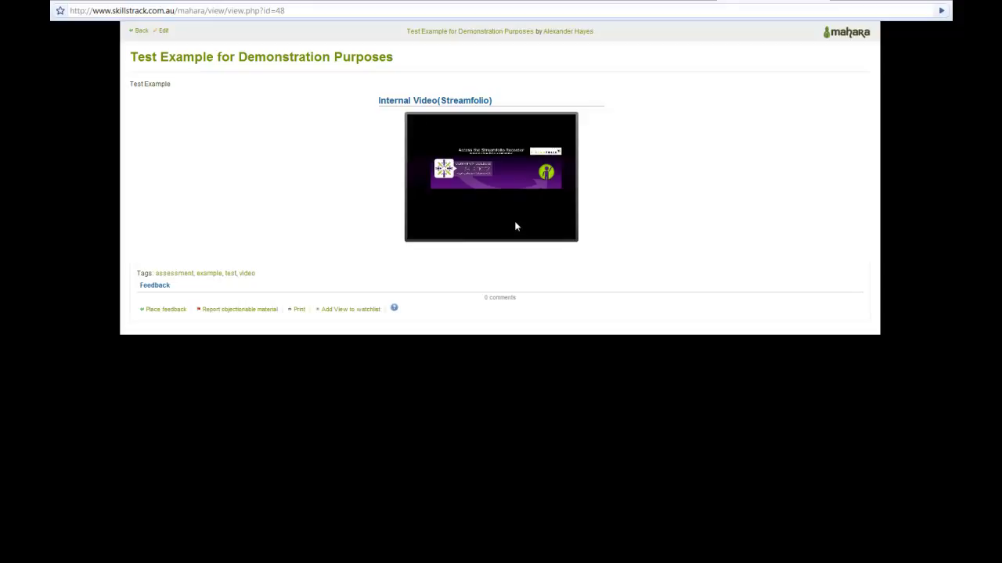
{"action": "mouse_move", "coordinate": [501, 227]}
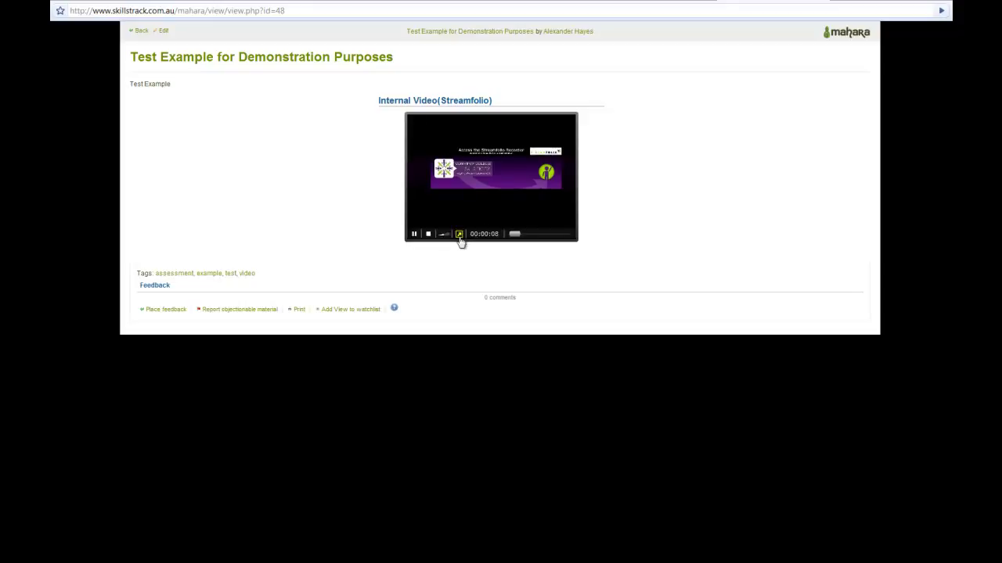
{"action": "left_click", "coordinate": [460, 235]}
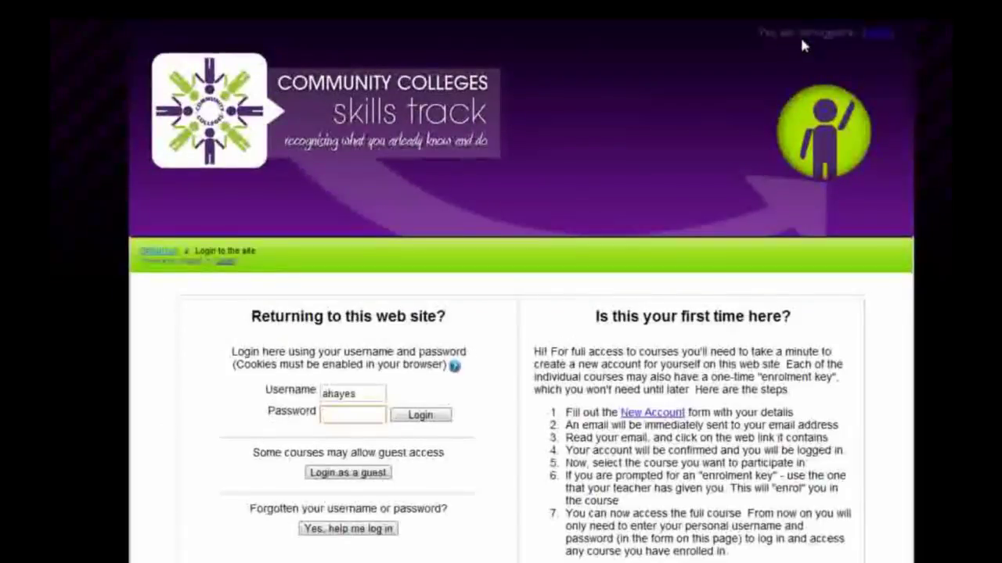
{"action": "key", "text": "Escape"}
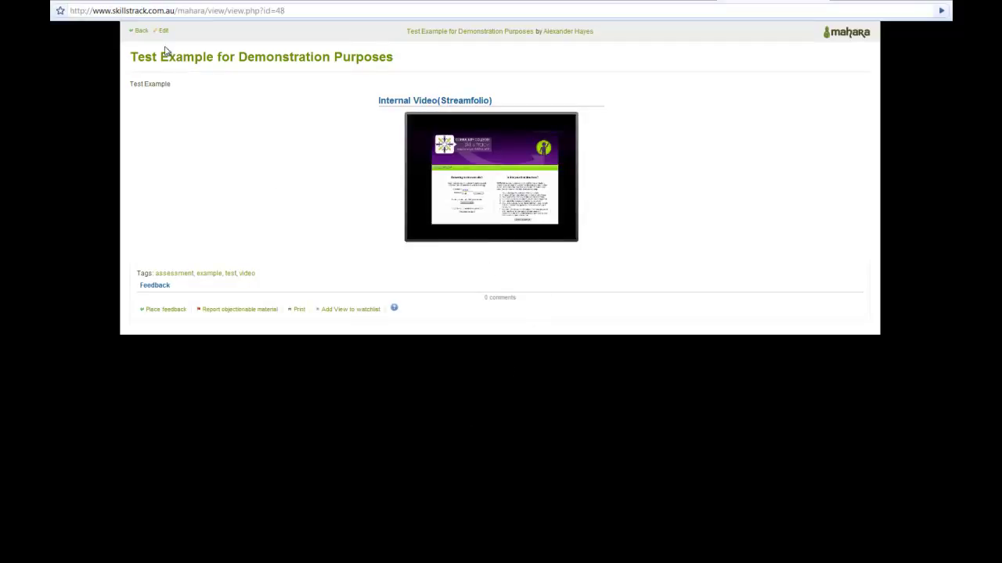
{"action": "left_click", "coordinate": [144, 33]}
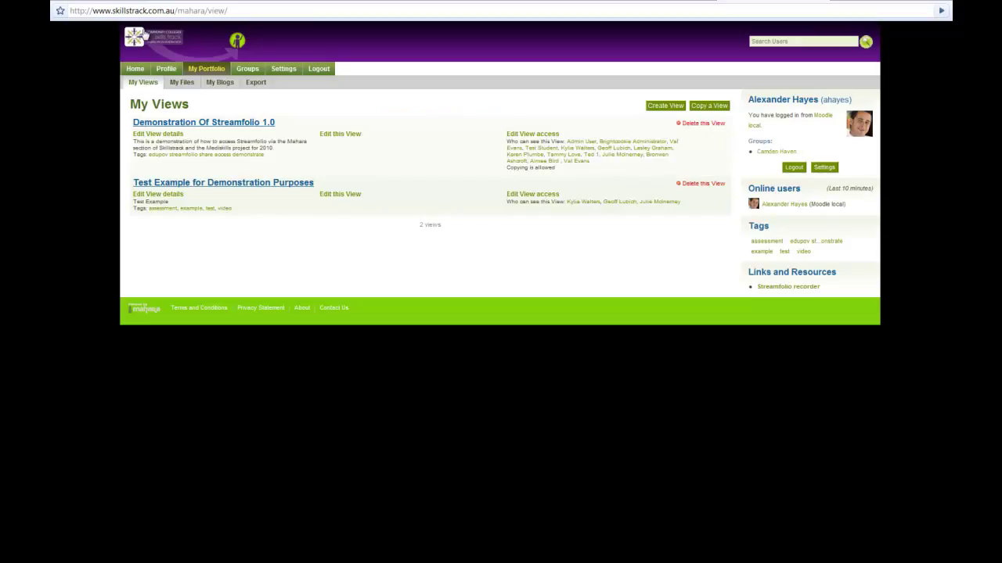